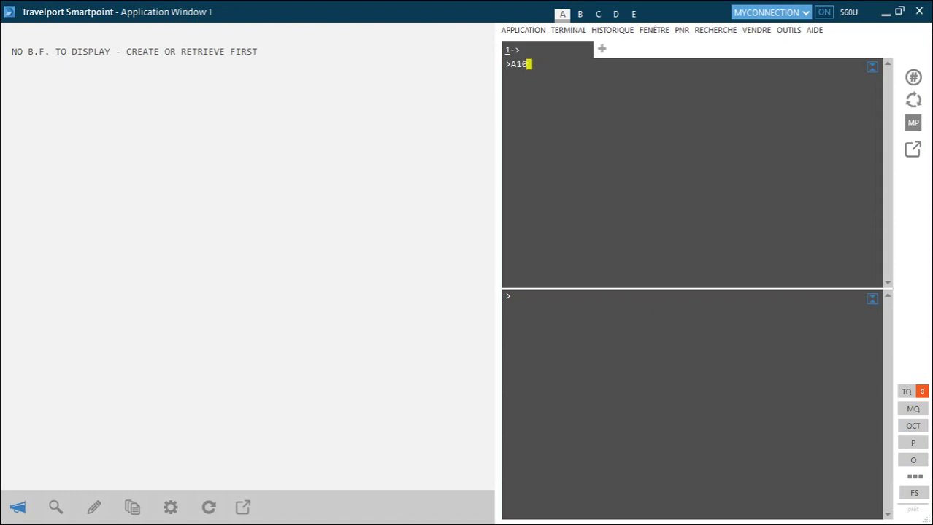
Step: Display flight availability for 10 October from Douala to Dubai with A10OCTDLADXB, and from Douala to Paris with A10OCTDLACDG
{"action": "type", "text": "CTDLADXB"}
{"action": "key", "text": "Return"}
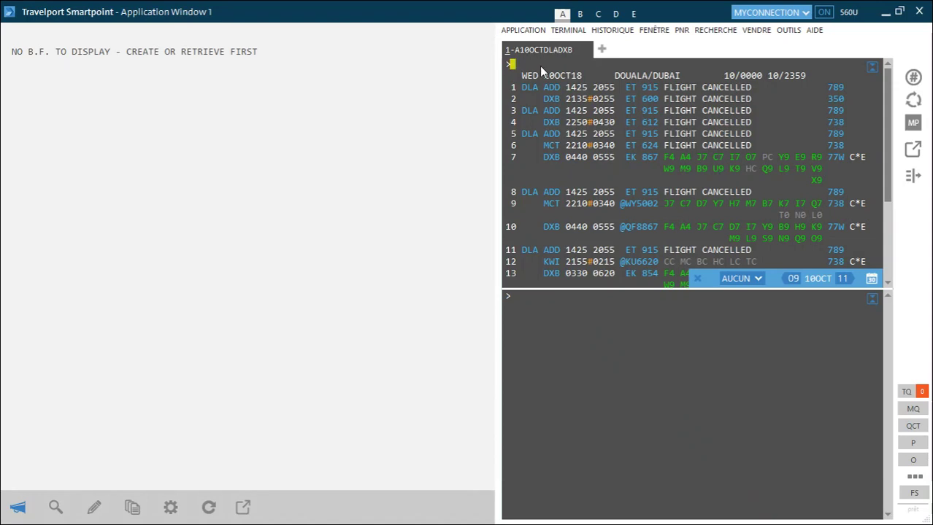
{"action": "key", "text": "Up"}
{"action": "key", "text": "BackSpace"}
{"action": "key", "text": "BackSpace"}
{"action": "key", "text": "BackSpace"}
{"action": "type", "text": "CDG"}
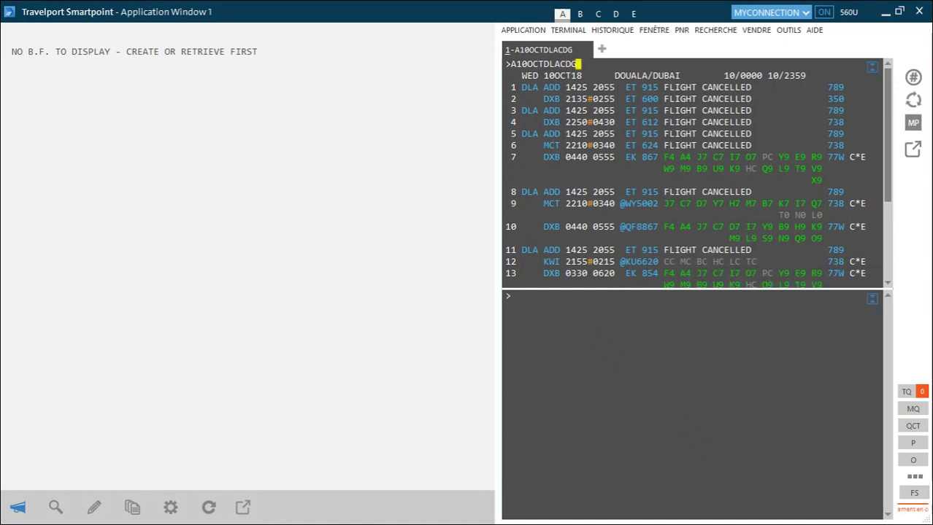
{"action": "key", "text": "Return"}
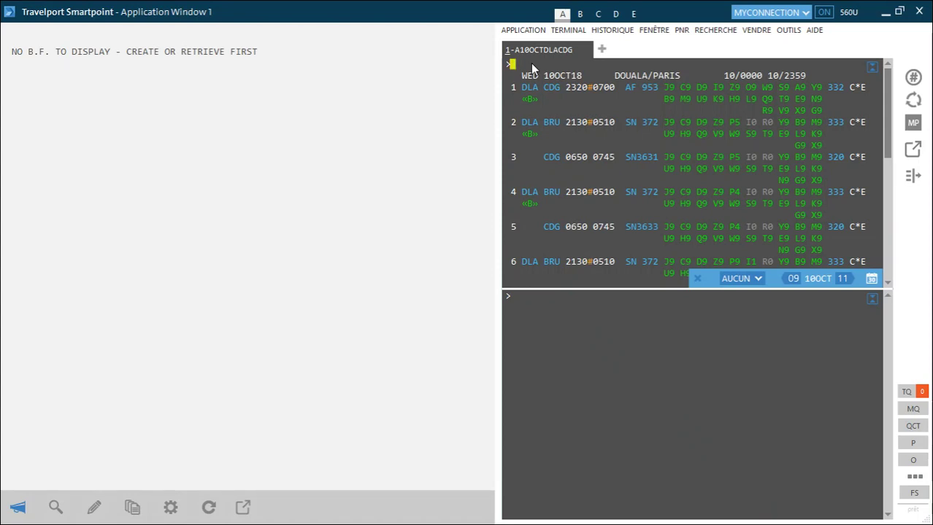
Step: Display the return availability from Paris to Douala for 20 October with AR20OCT
{"action": "type", "text": "AR20OCT"}
{"action": "key", "text": "Return"}
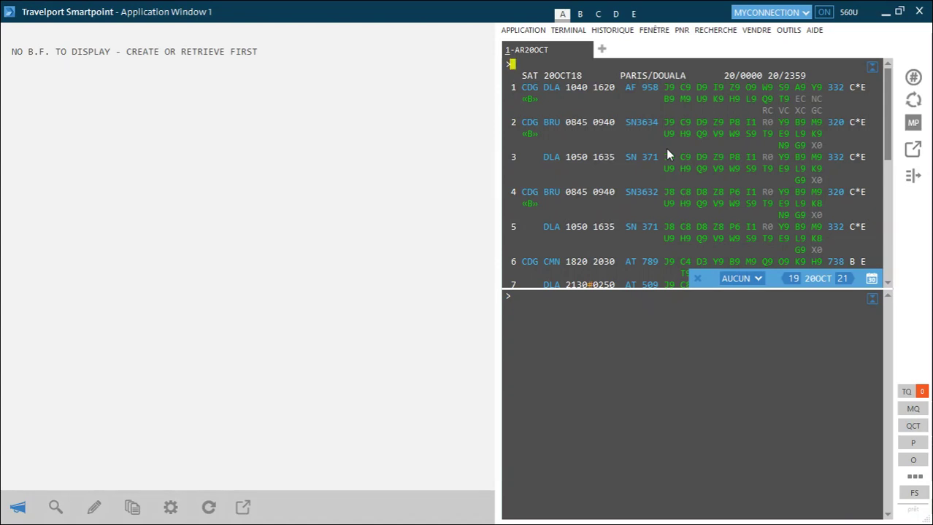
Step: Redisplay the outbound availability with A10OCTDLACDG and request the return flights ten days after it with AR#10
{"action": "type", "text": "A10OCTDLACDG"}
{"action": "key", "text": "Return"}
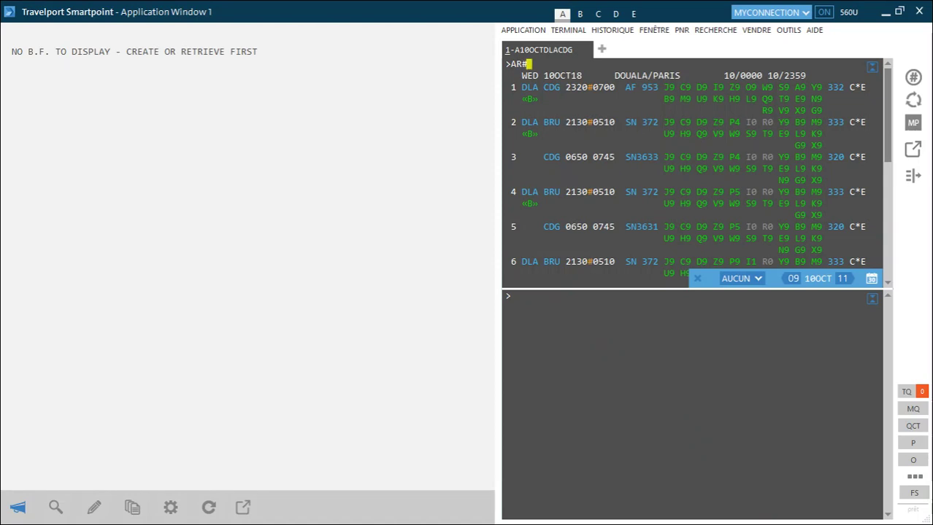
{"action": "type", "text": "0"}
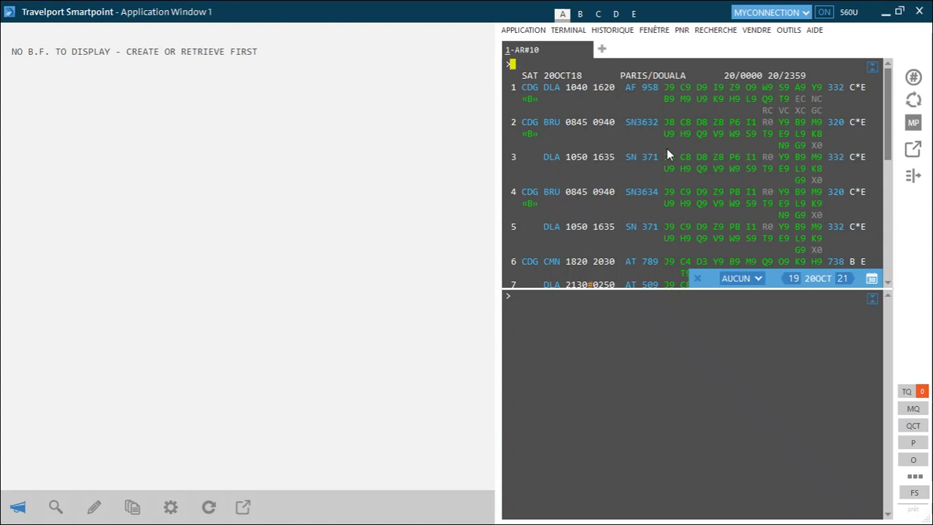
Step: Display Air France's own availability from Douala to Paris on 10 October with A10OCTDLACDG*AF
{"action": "type", "text": "A10OCTDLACDG"}
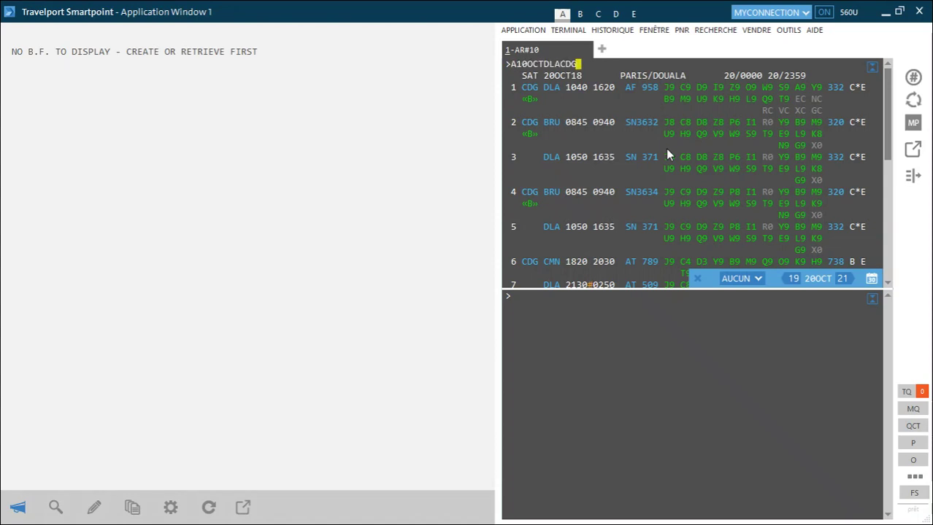
{"action": "type", "text": "*AF"}
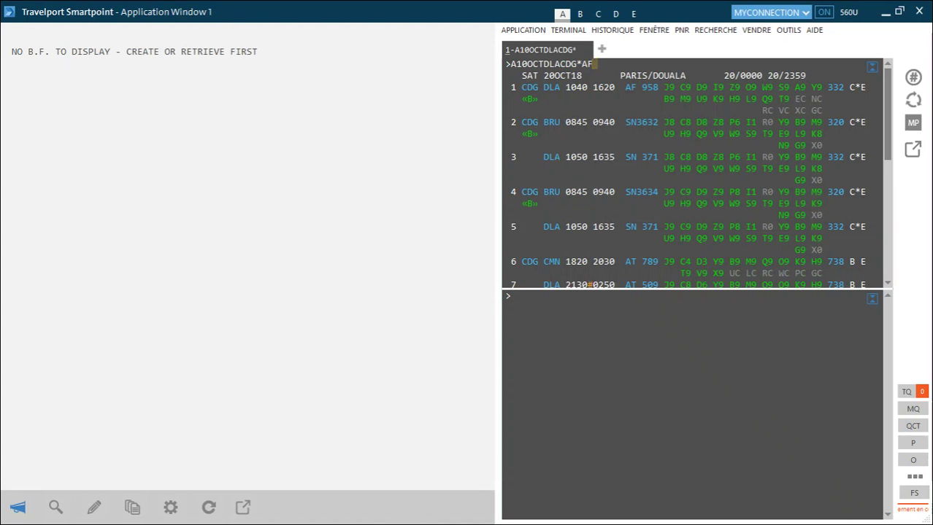
{"action": "key", "text": "Return"}
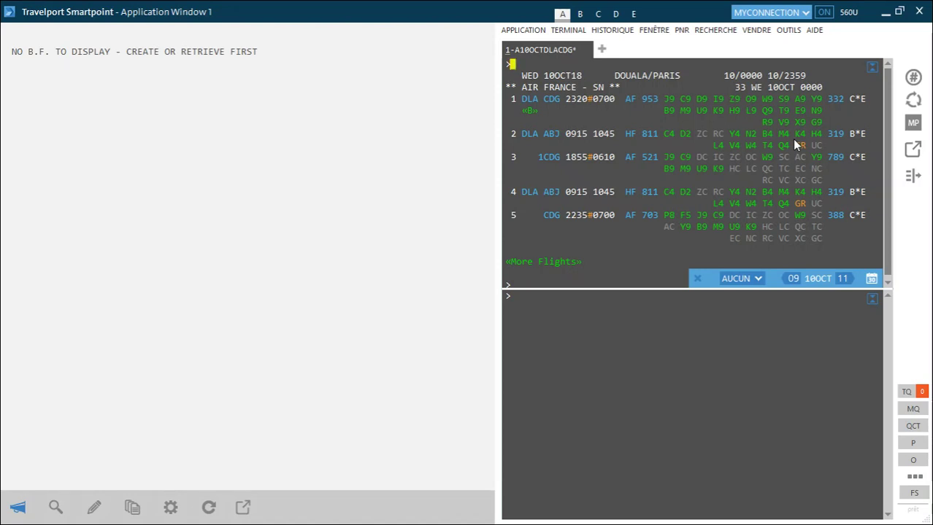
{"action": "left_click", "coordinate": [827, 86]}
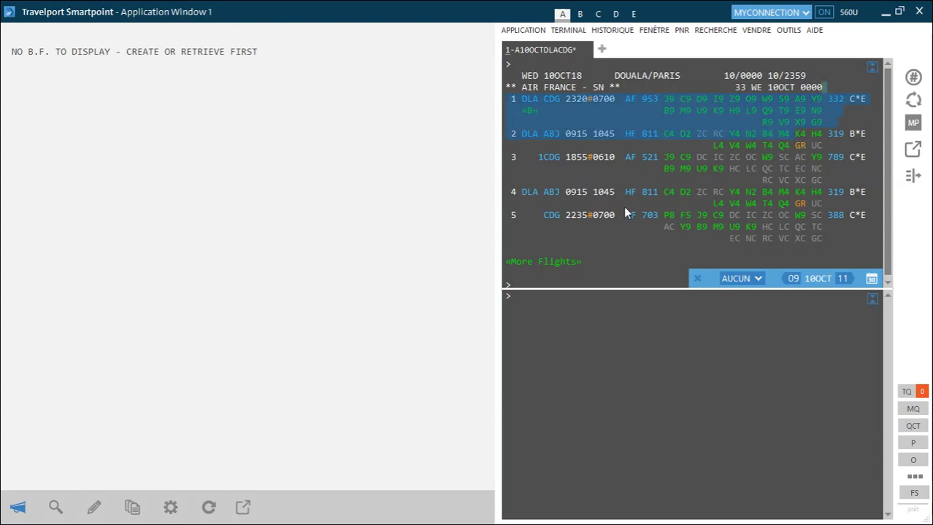
Step: Display the Douala–Paris availability with Air France as carrier preference using A10OCTDLACDG/AF, and review the listed flights
{"action": "left_click", "coordinate": [538, 61]}
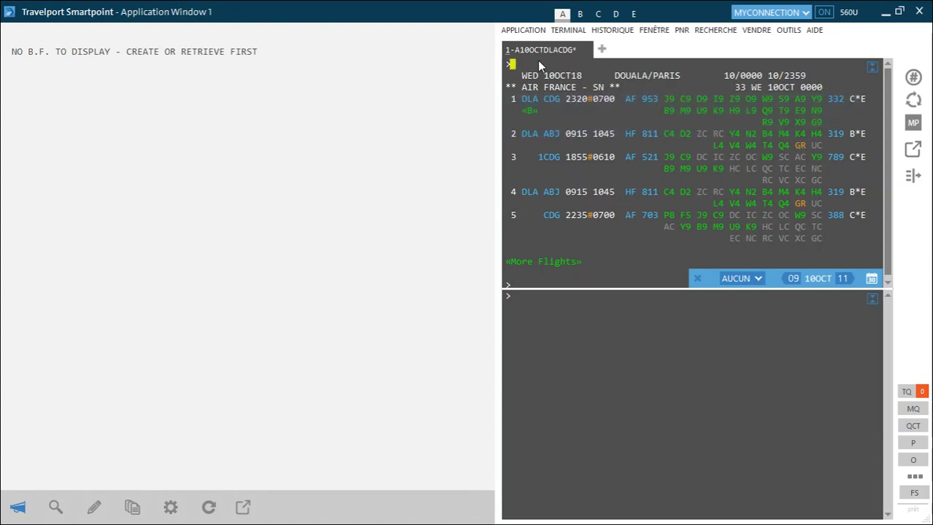
{"action": "key", "text": "alt+Up"}
{"action": "key", "text": "End"}
{"action": "key", "text": "BackSpace"}
{"action": "key", "text": "BackSpace"}
{"action": "key", "text": "BackSpace"}
{"action": "type", "text": "/AF"}
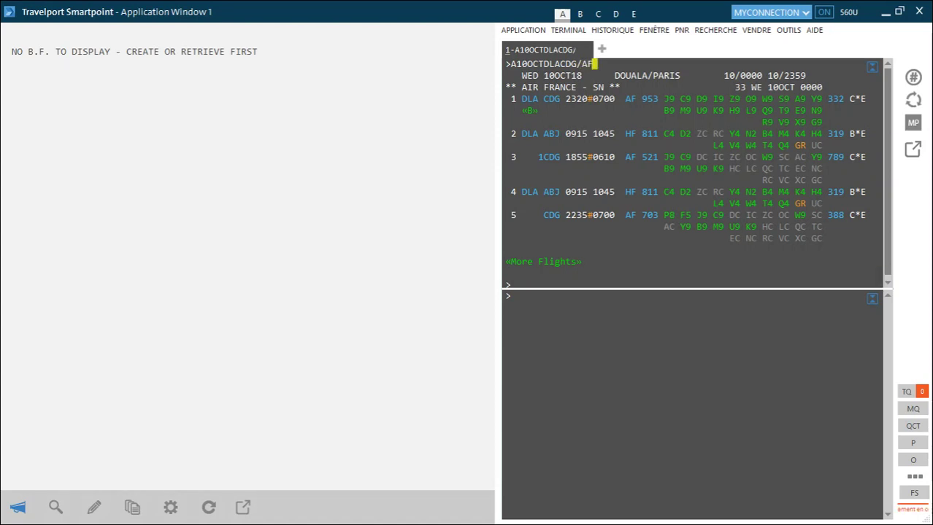
{"action": "key", "text": "Return"}
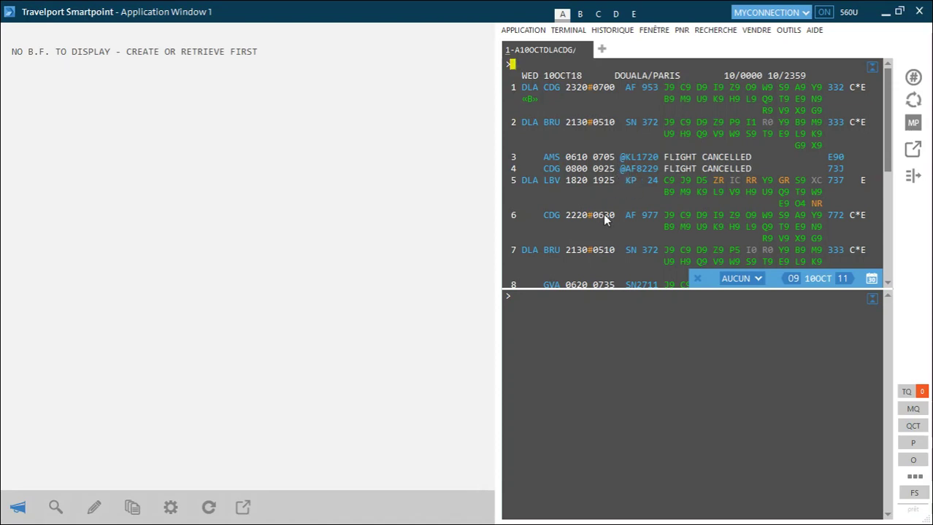
{"action": "scroll", "coordinate": [603, 181], "scroll_direction": "down", "scroll_amount": 3}
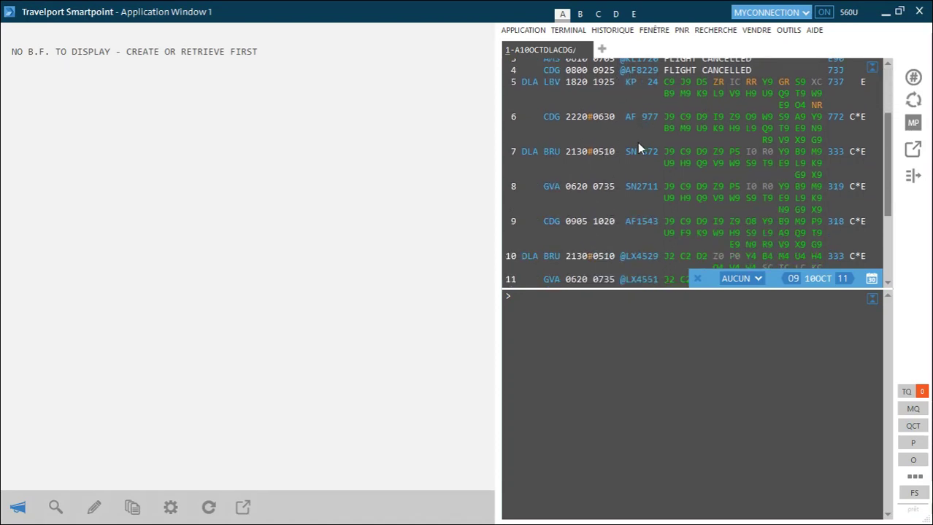
{"action": "scroll", "coordinate": [637, 143], "scroll_direction": "up", "scroll_amount": 3}
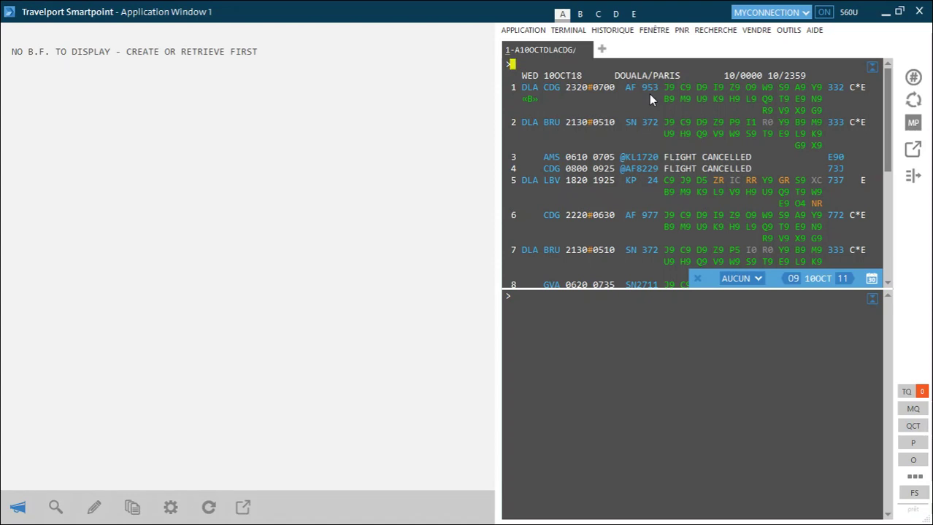
Step: Display the Douala–Paris availability for 10 October with carrier ET using A10OCTDLACDG/ET
{"action": "type", "text": "A10OCTDLACDG/AF"}
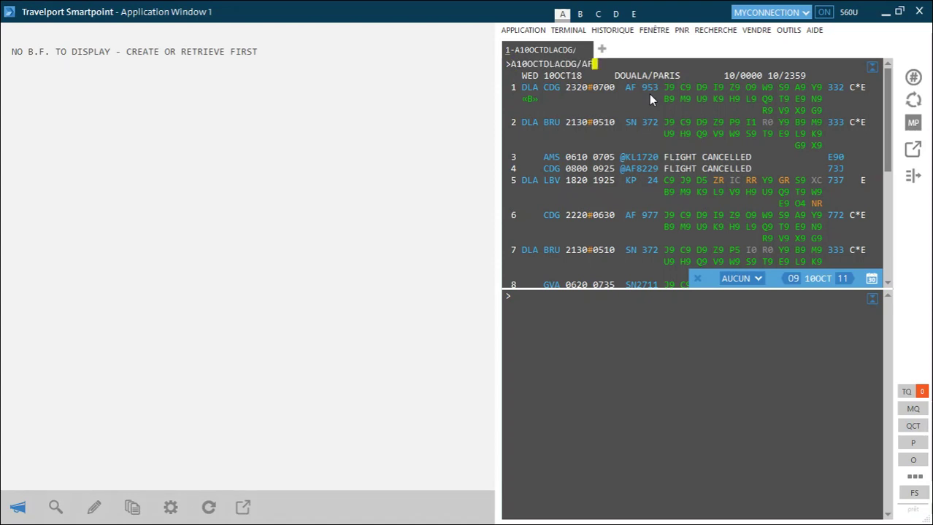
{"action": "key", "text": "BackSpace"}
{"action": "key", "text": "BackSpace"}
{"action": "type", "text": "ET"}
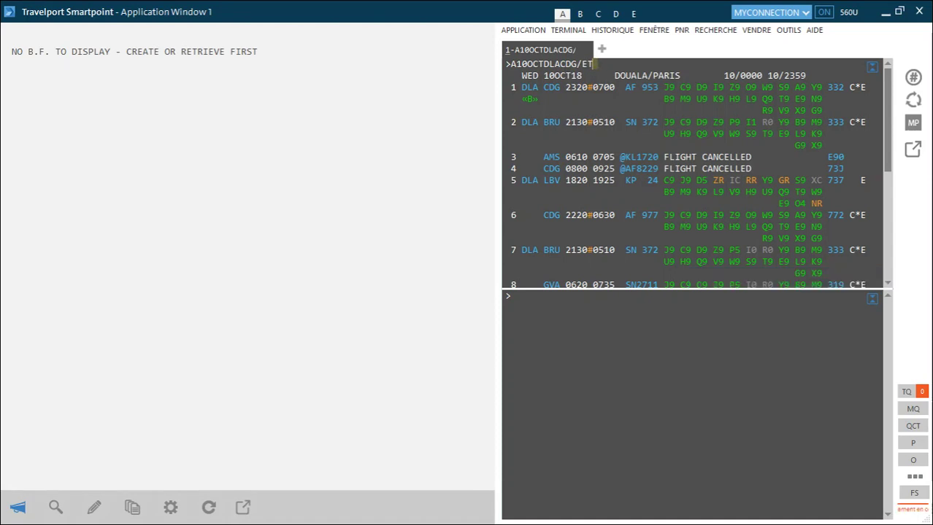
{"action": "key", "text": "Return"}
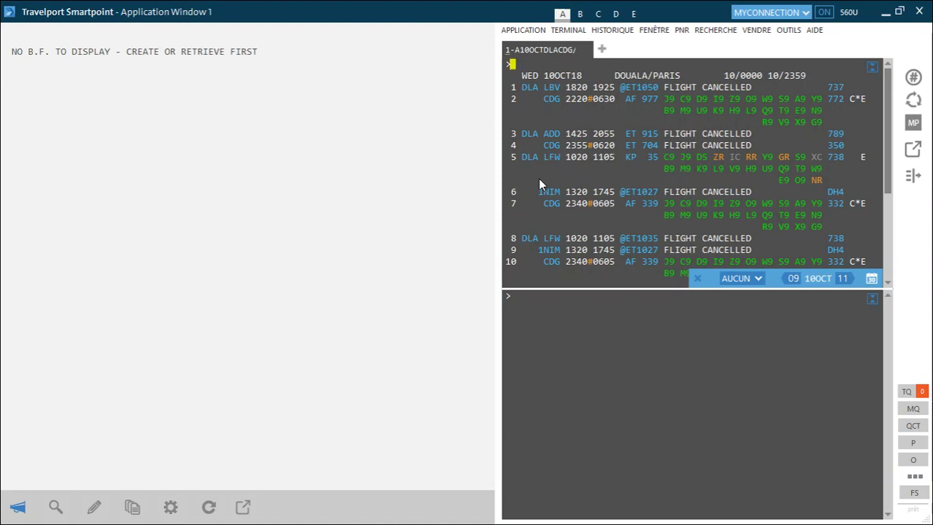
Step: Clear the terminal window and request round-trip availability with carrier SN using A10OCTDLACDG/SN#+20OCTCDGDLA/SN
{"action": "key", "text": "ctrl+shift+Delete"}
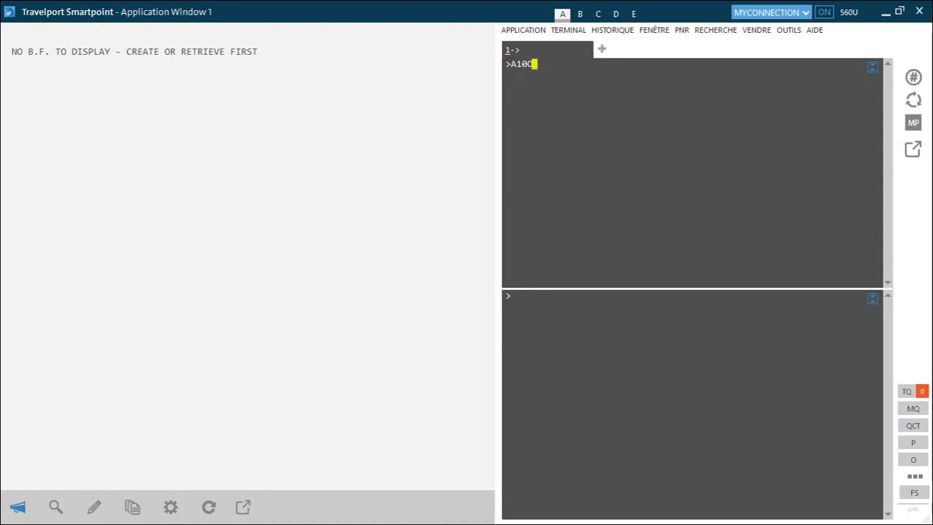
{"action": "type", "text": "CTDLACDG/SN#+"}
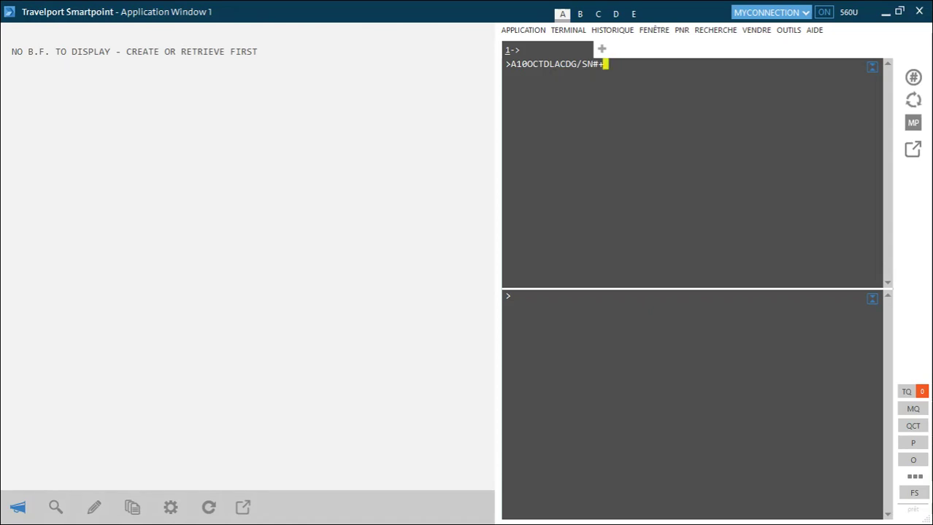
{"action": "type", "text": "20OCT"}
{"action": "type", "text": "CDGDL"}
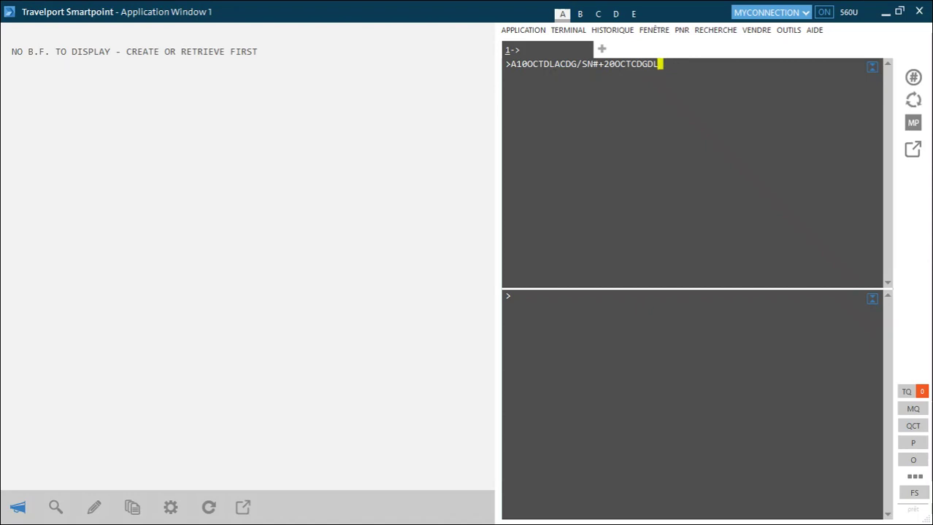
{"action": "type", "text": "A/SN"}
{"action": "key", "text": "Return"}
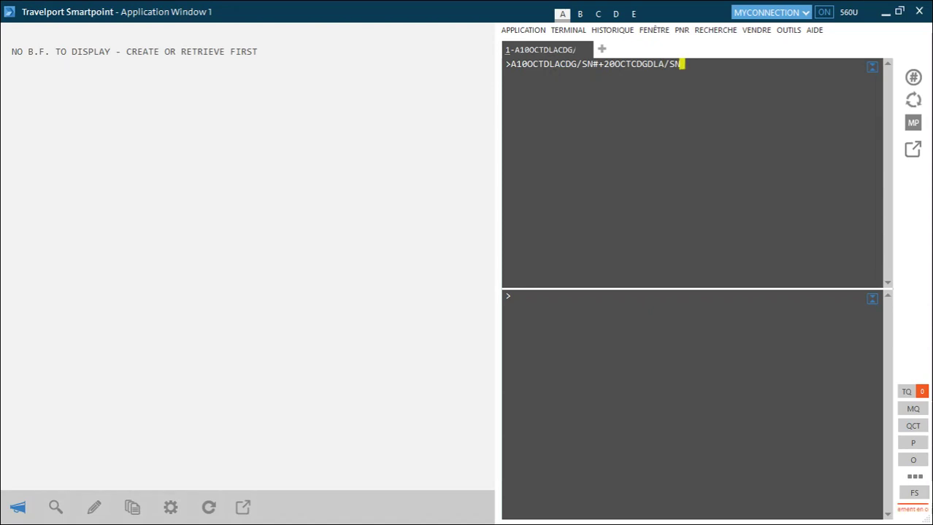